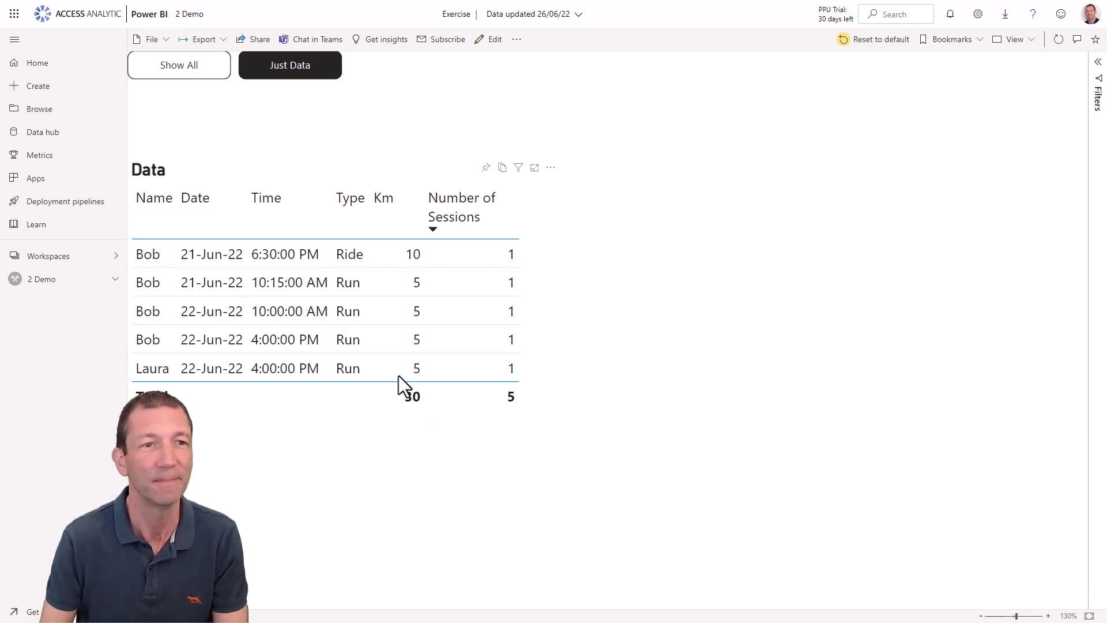
From the 2 Demo workspace, open the Exercise dataset's details page listing the ExerciseData columns
{"action": "left_click", "coordinate": [60, 284]}
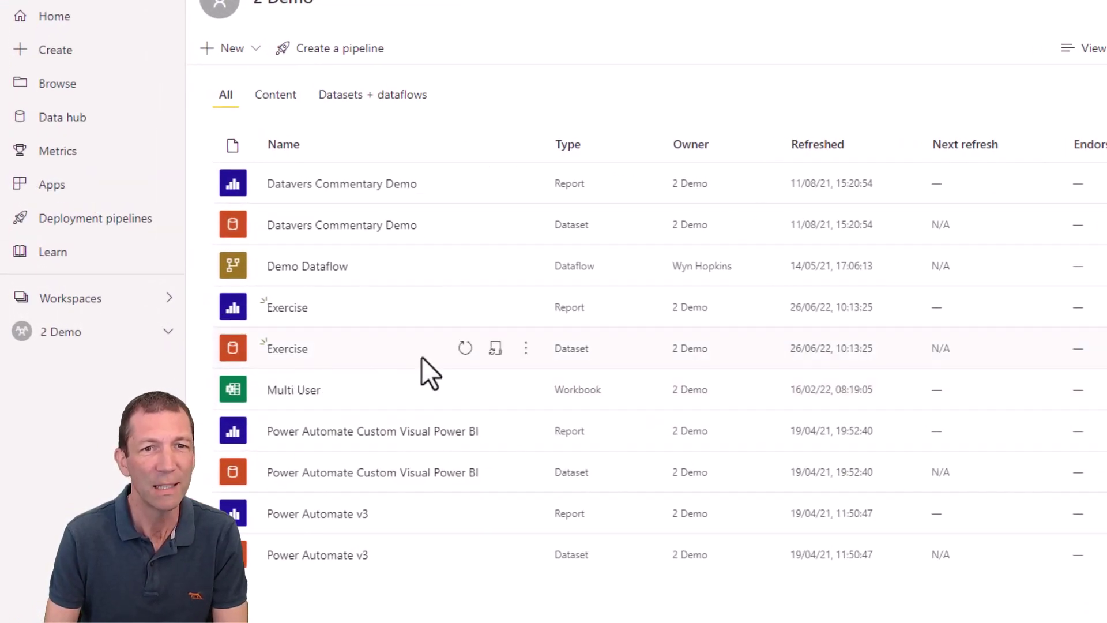
{"action": "left_click", "coordinate": [528, 355]}
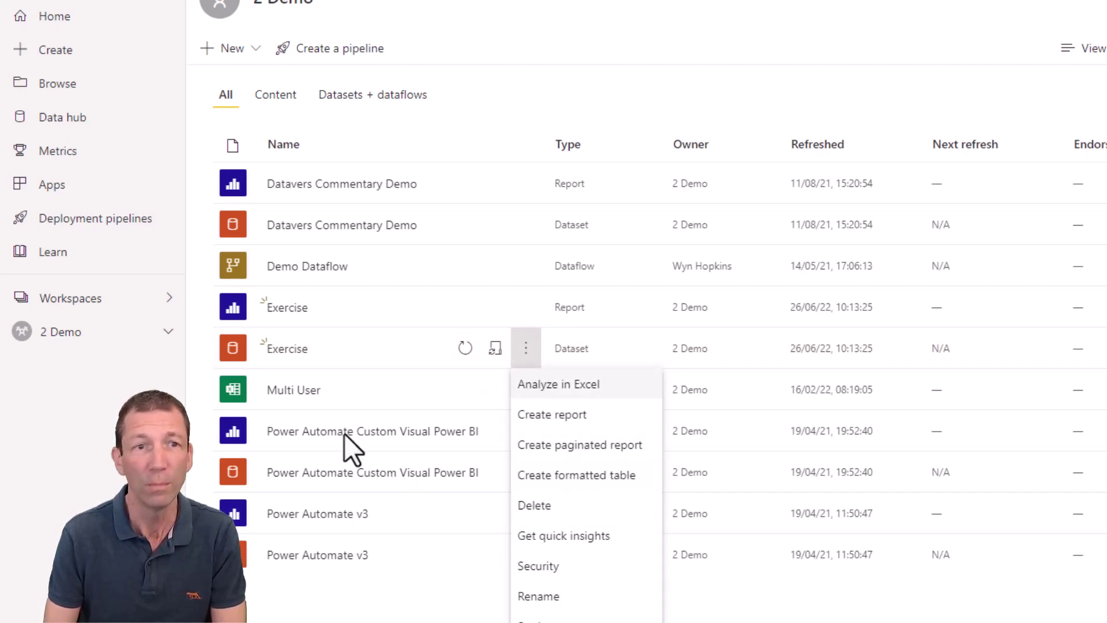
{"action": "left_click", "coordinate": [288, 349]}
{"action": "left_click", "coordinate": [289, 349]}
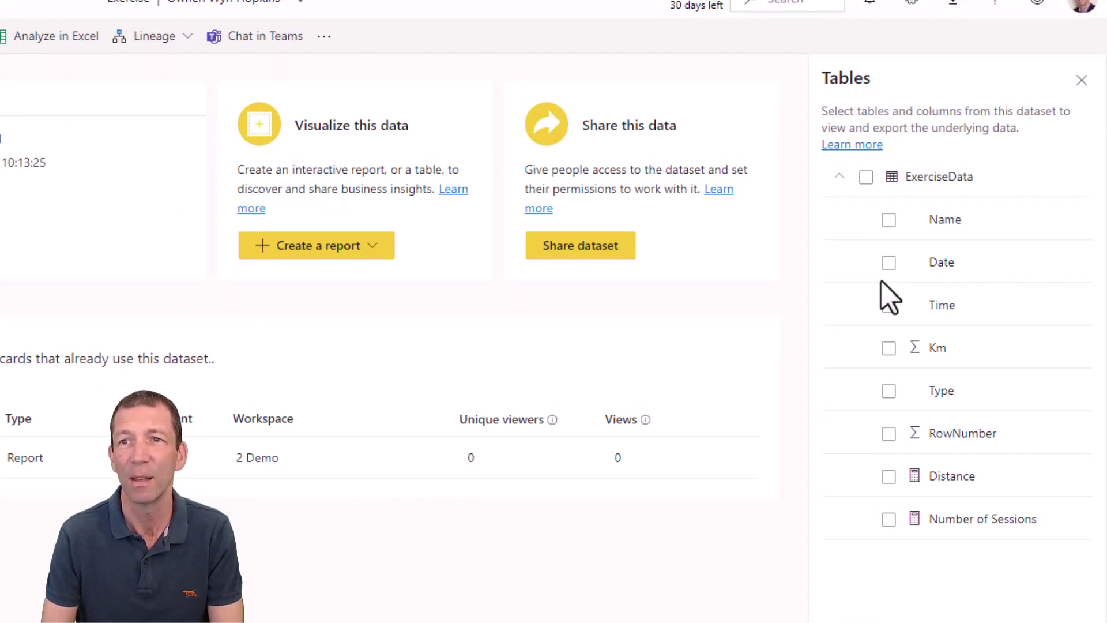
{"action": "left_click", "coordinate": [865, 178]}
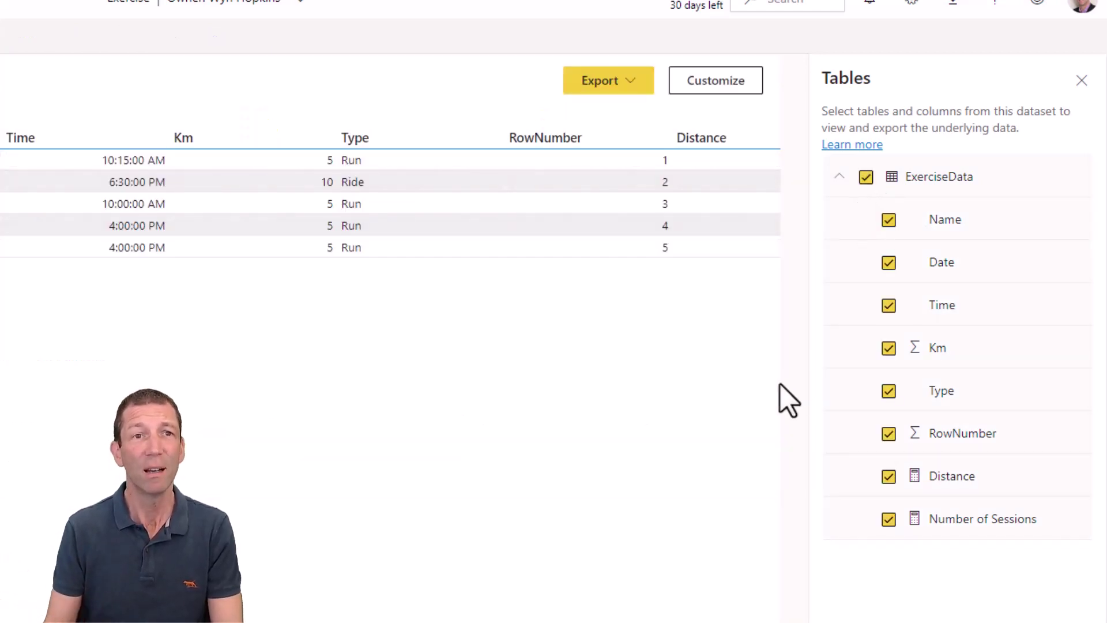
{"action": "left_click", "coordinate": [628, 84]}
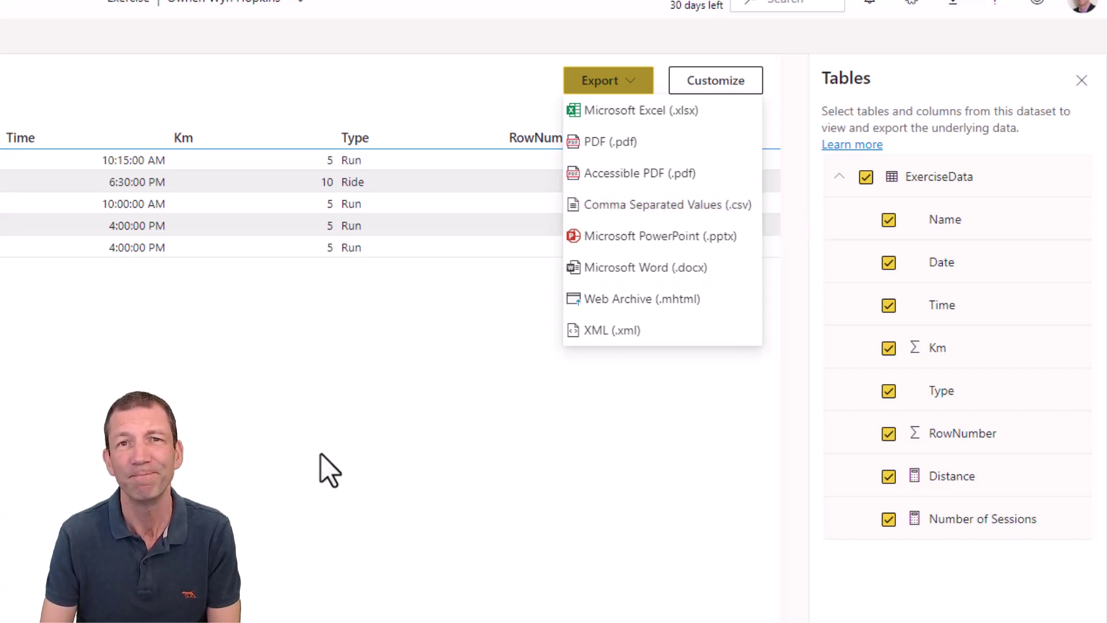
{"action": "key", "text": "Escape"}
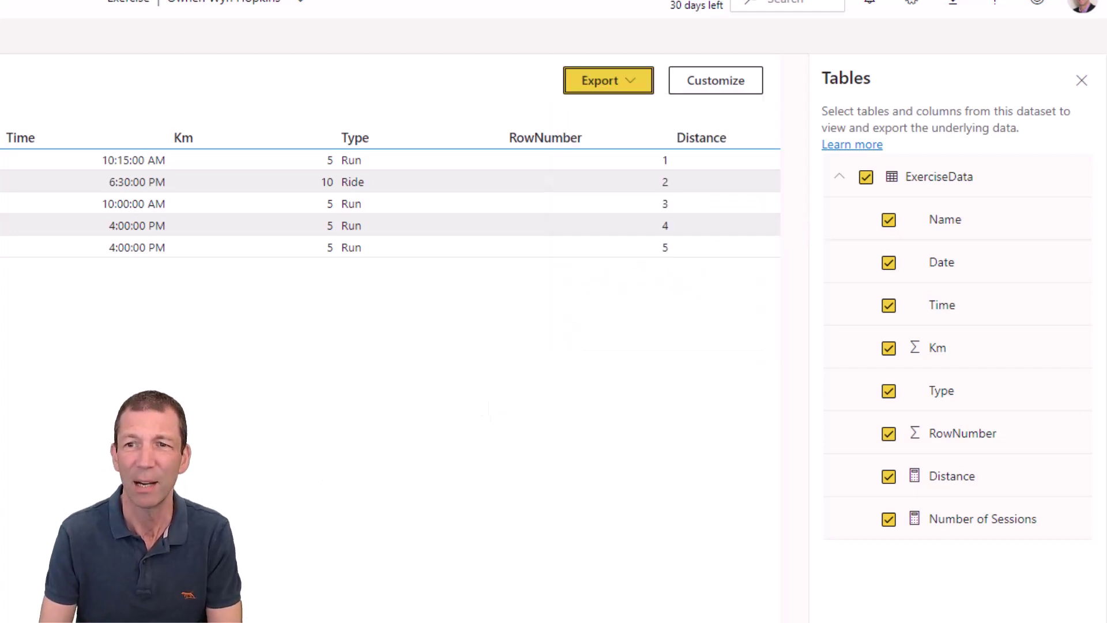
{"action": "left_click", "coordinate": [865, 178]}
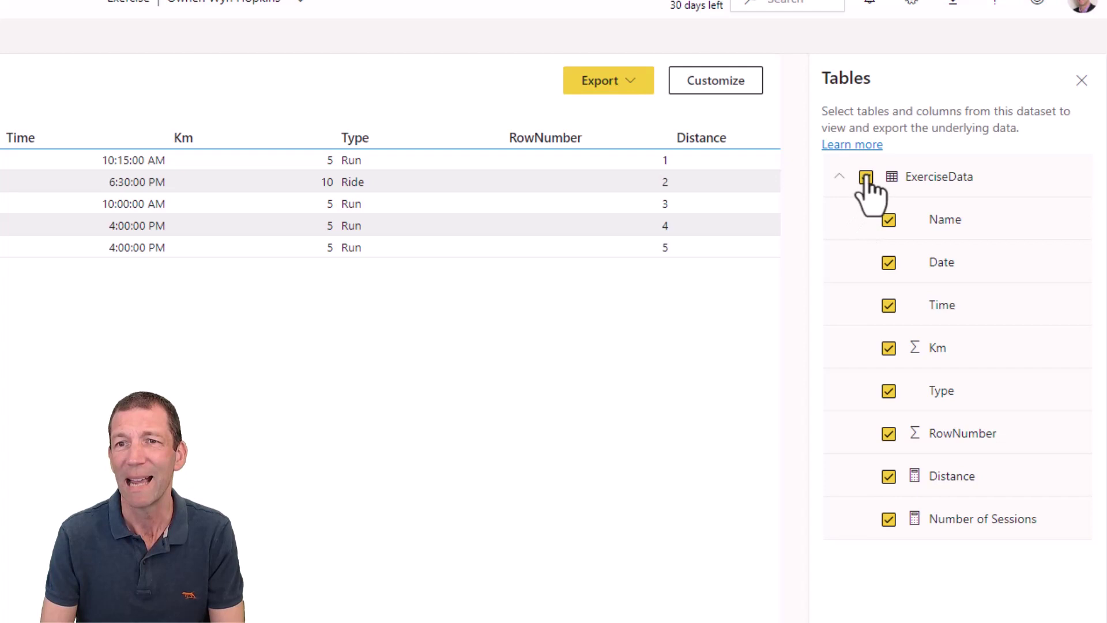
{"action": "left_click", "coordinate": [866, 178]}
{"action": "left_click", "coordinate": [865, 177]}
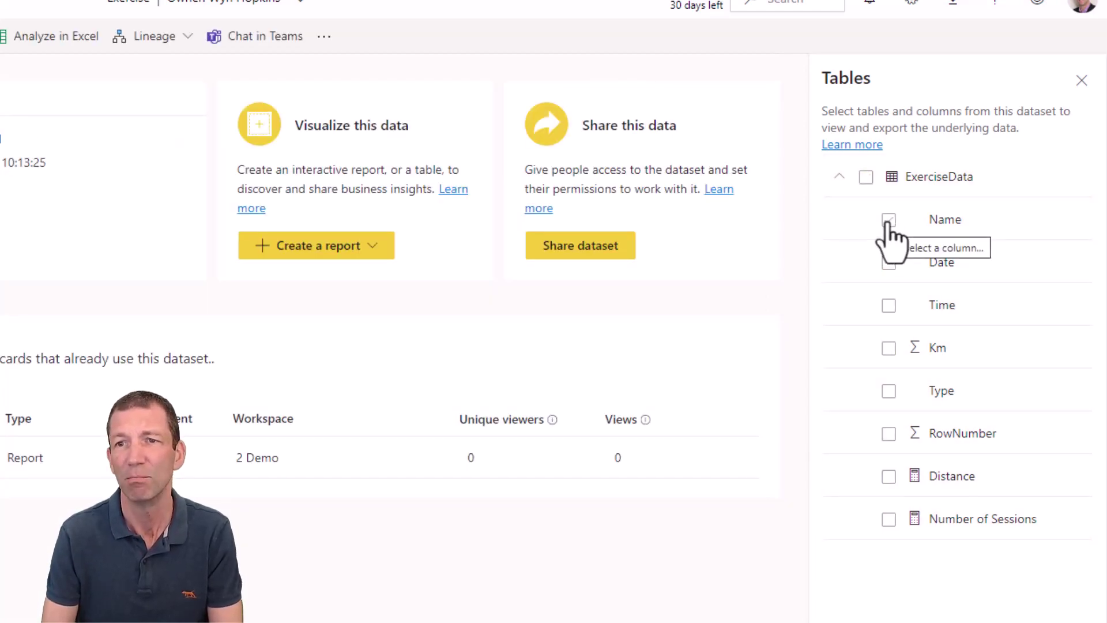
Tick the Name, Date and Km columns of ExerciseData to build the table preview
{"action": "left_click", "coordinate": [889, 221]}
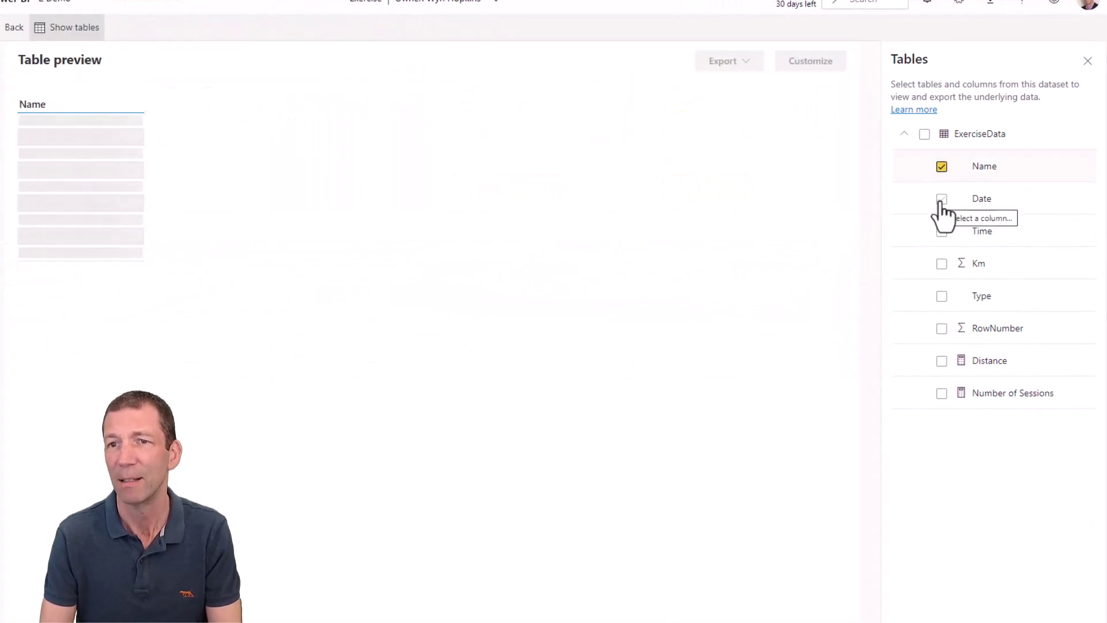
{"action": "left_click", "coordinate": [942, 200]}
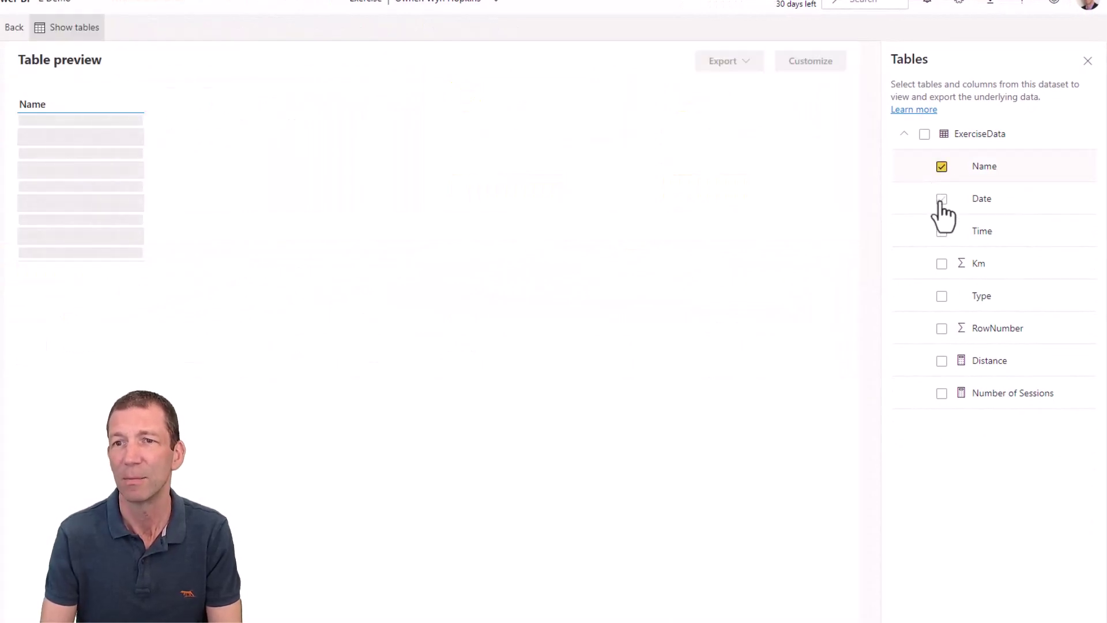
{"action": "left_click", "coordinate": [941, 264]}
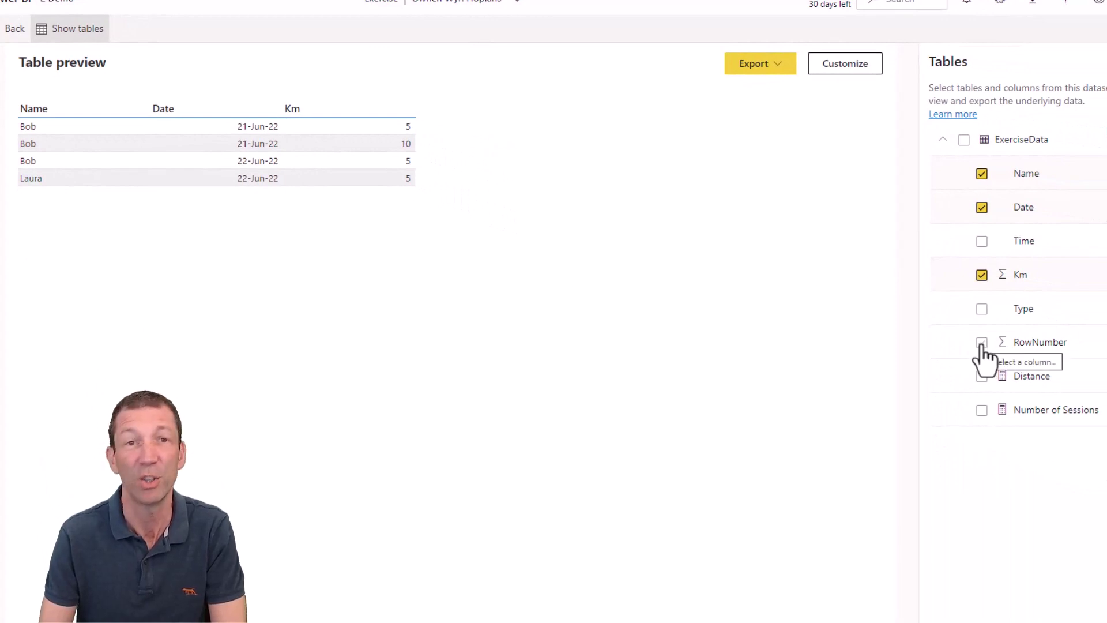
Add the Number of Sessions and Distance columns to the preview, leaving RowNumber out
{"action": "left_click", "coordinate": [983, 343]}
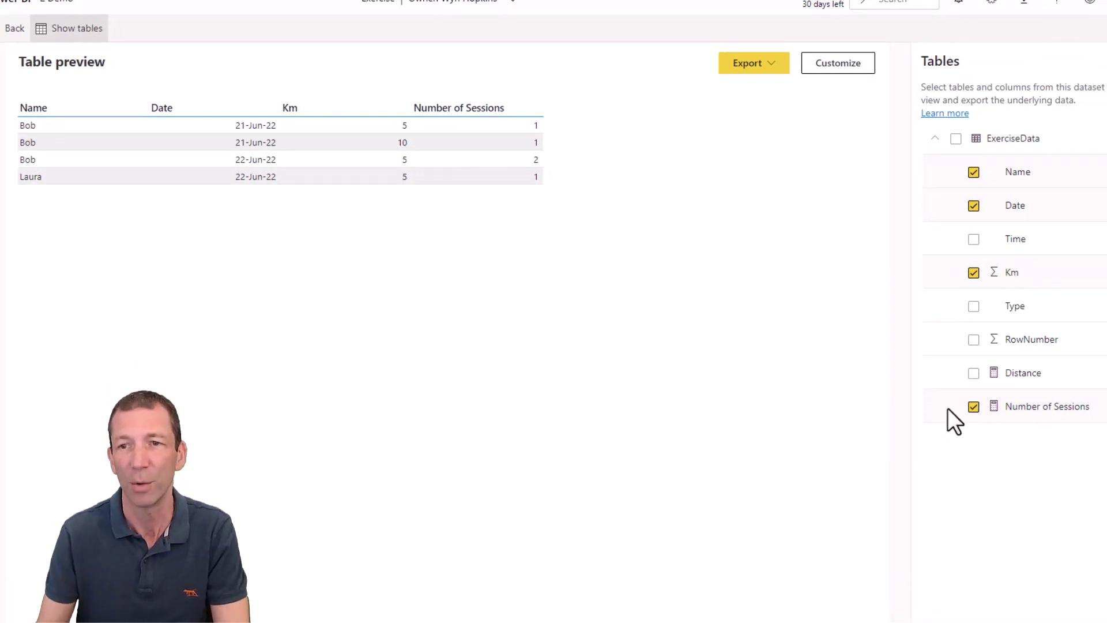
{"action": "left_click", "coordinate": [975, 374]}
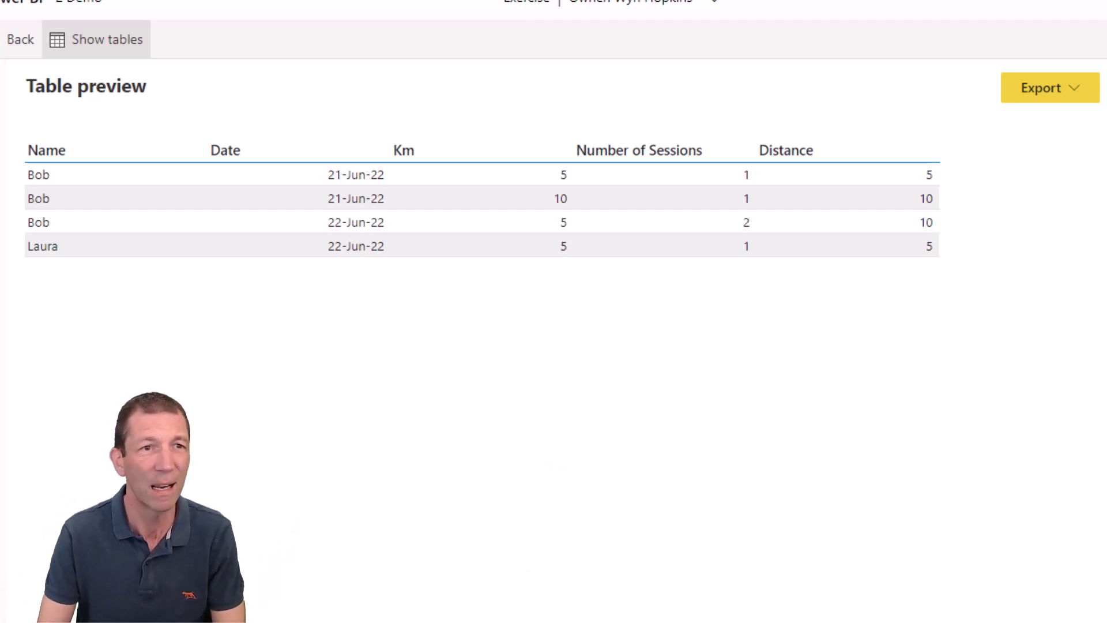
Go back to the 2 Demo workspace and open the Exercise report
{"action": "left_click", "coordinate": [20, 40]}
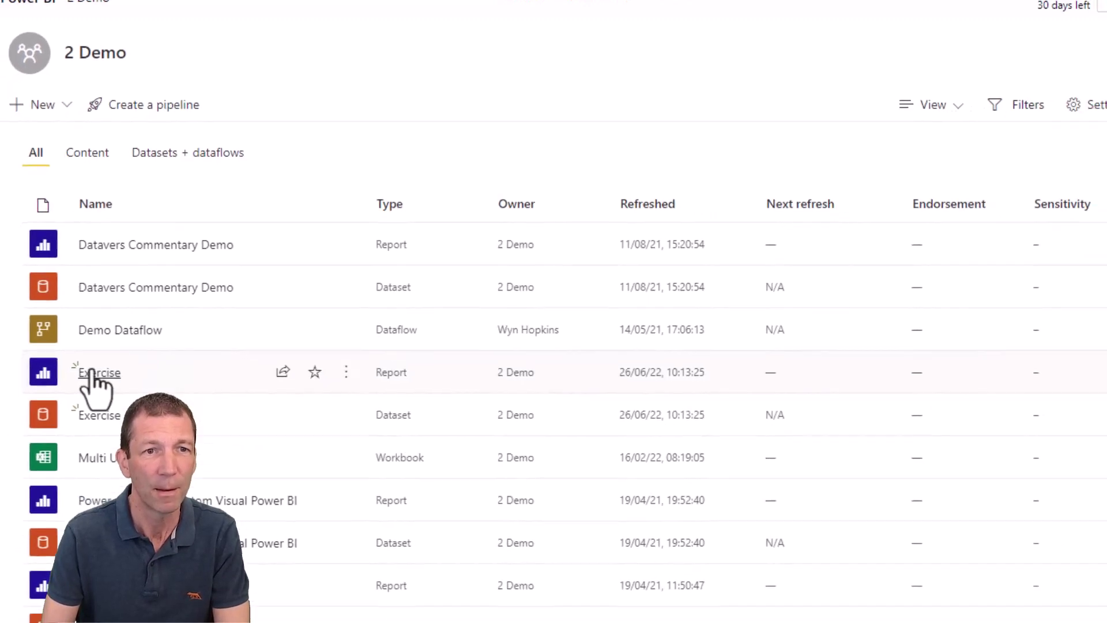
{"action": "left_click", "coordinate": [92, 372]}
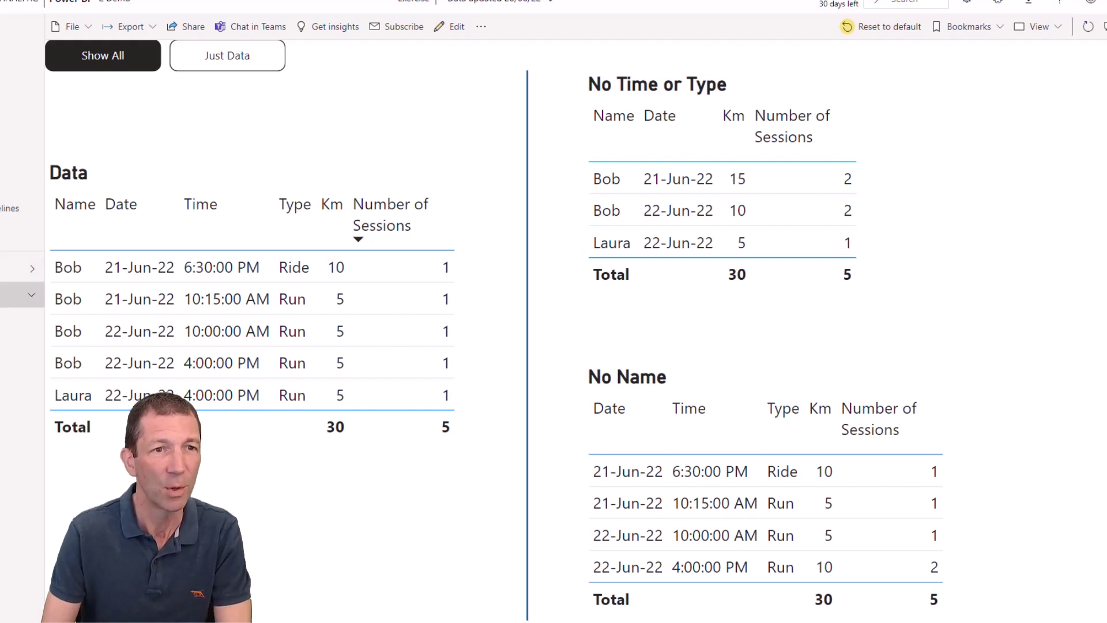
Reopen the Exercise dataset, clear all ExerciseData columns, then tick Date, Time, Km and Type
{"action": "left_click", "coordinate": [20, 295]}
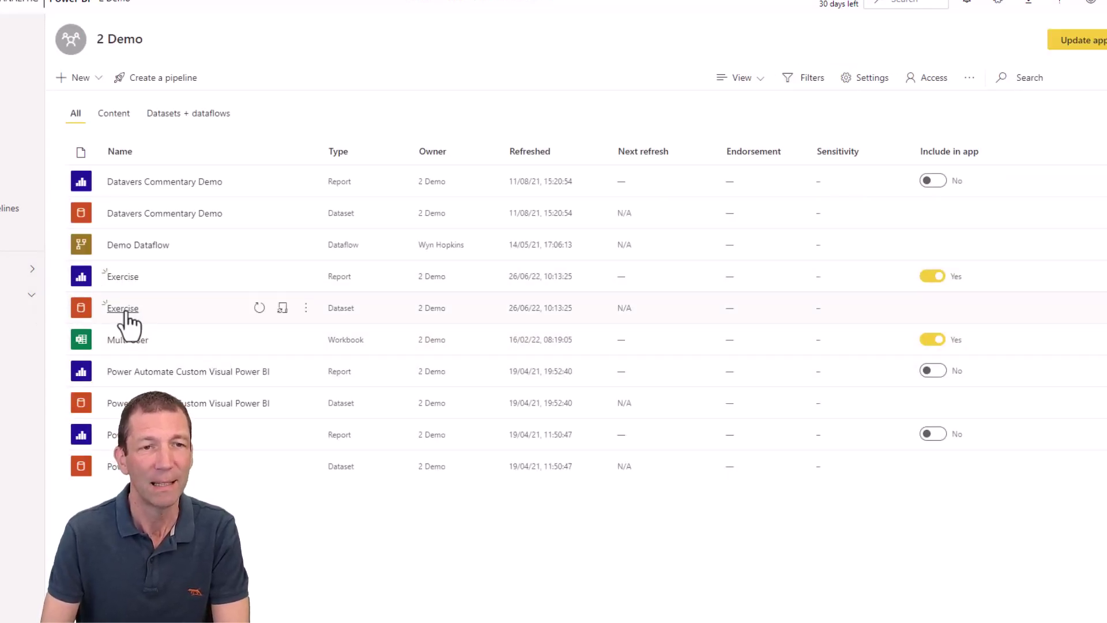
{"action": "left_click", "coordinate": [136, 308]}
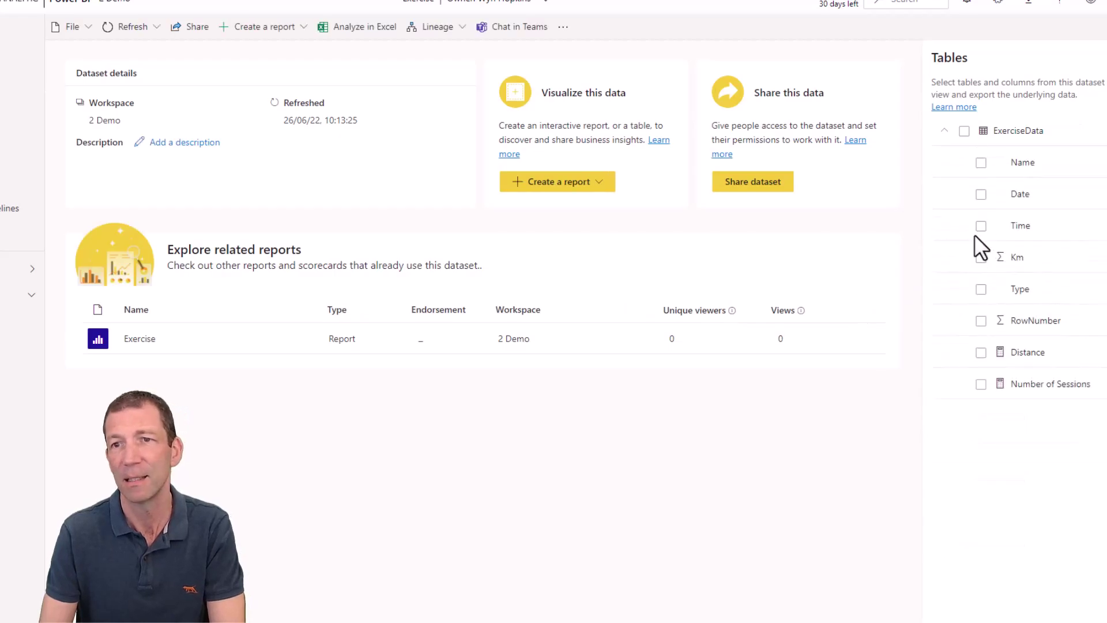
{"action": "left_click", "coordinate": [964, 131]}
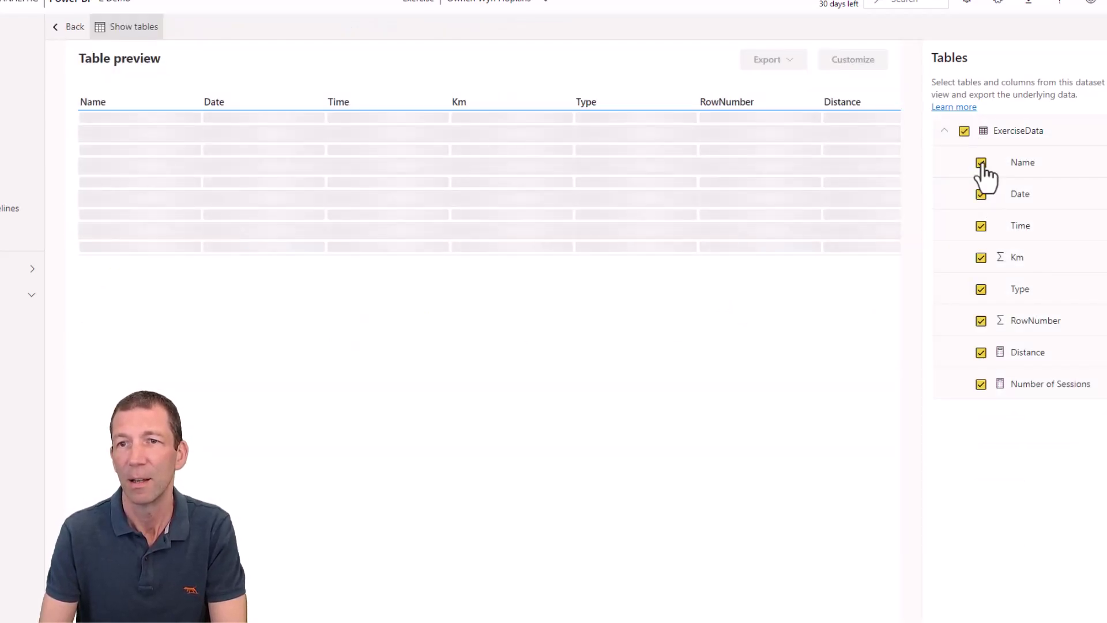
{"action": "left_click", "coordinate": [965, 133]}
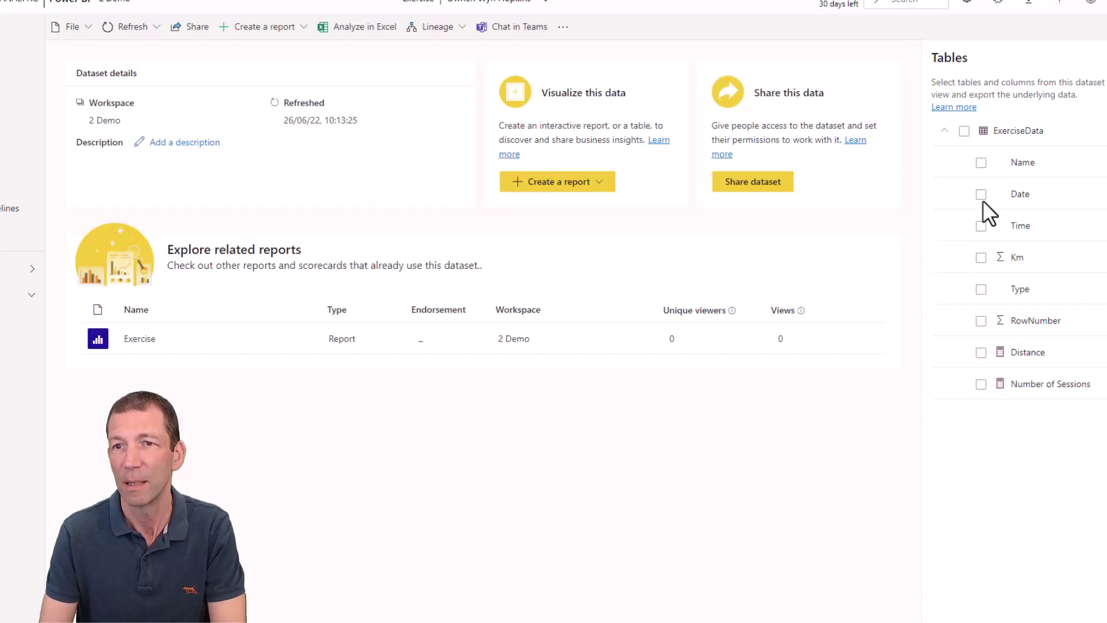
{"action": "left_click", "coordinate": [981, 194]}
{"action": "left_click", "coordinate": [981, 226]}
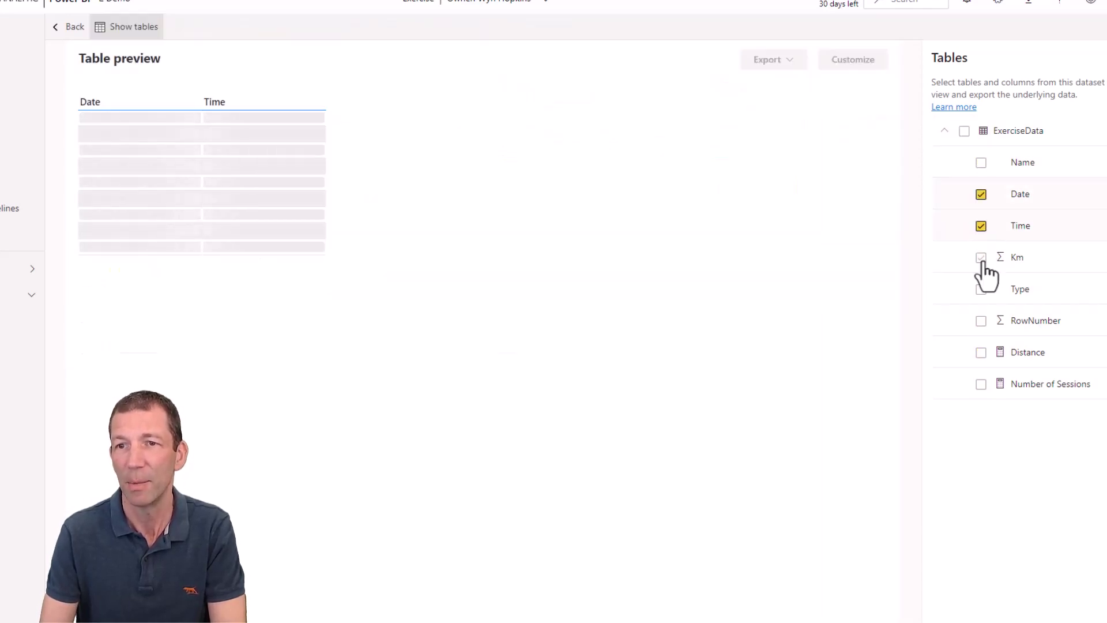
{"action": "left_click", "coordinate": [982, 257]}
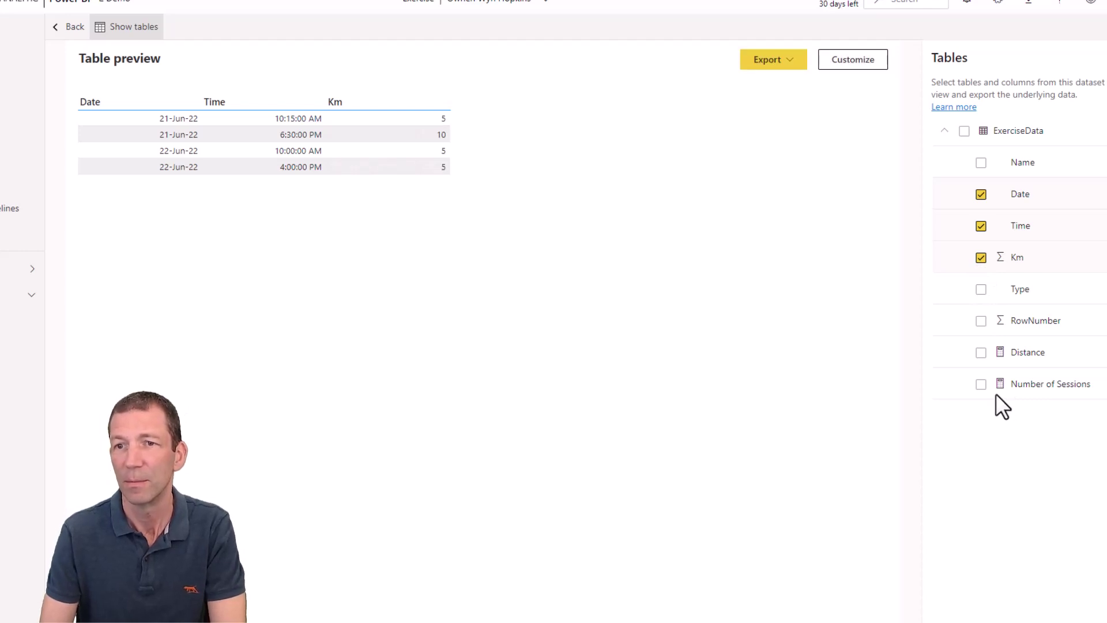
{"action": "left_click", "coordinate": [981, 290]}
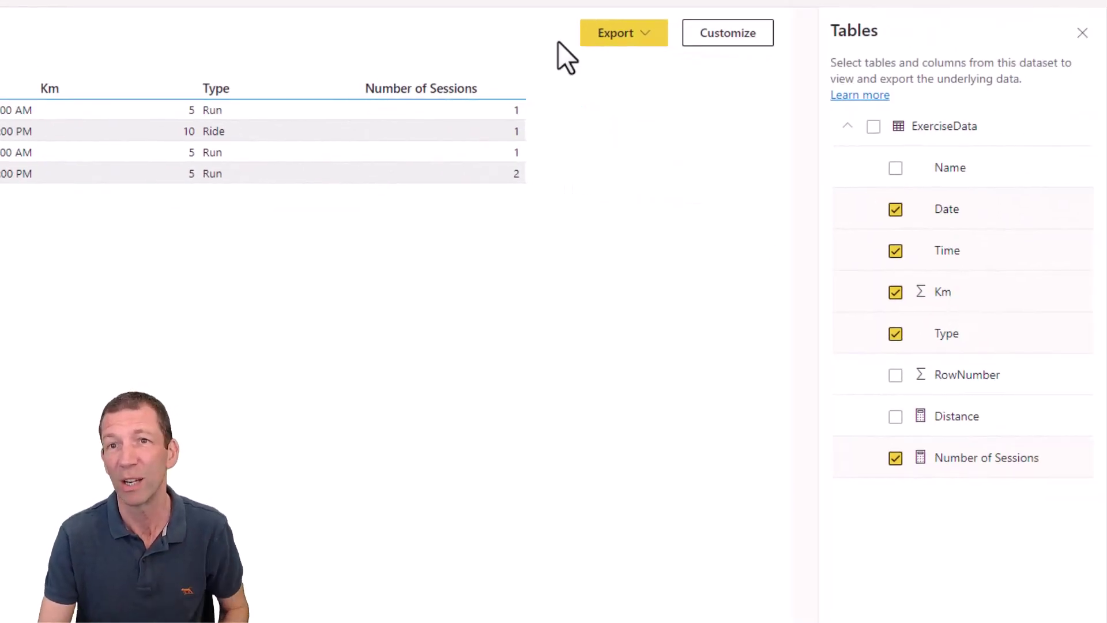
Customize the previewed table and set its Table Style to Minimal
{"action": "left_click", "coordinate": [737, 39]}
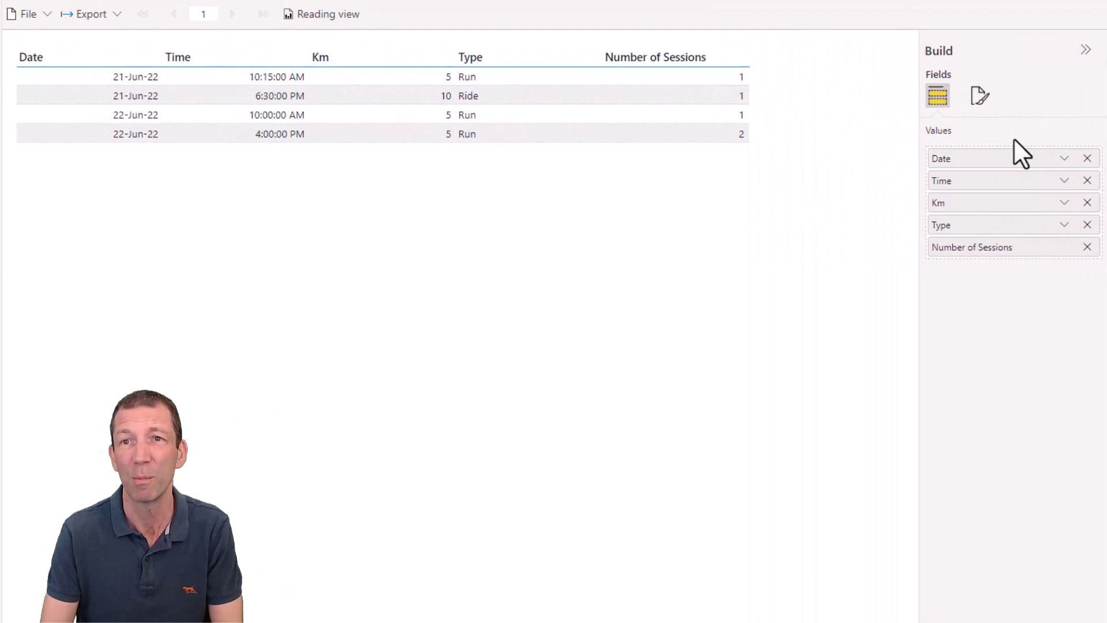
{"action": "left_click", "coordinate": [981, 96]}
{"action": "left_click", "coordinate": [995, 180]}
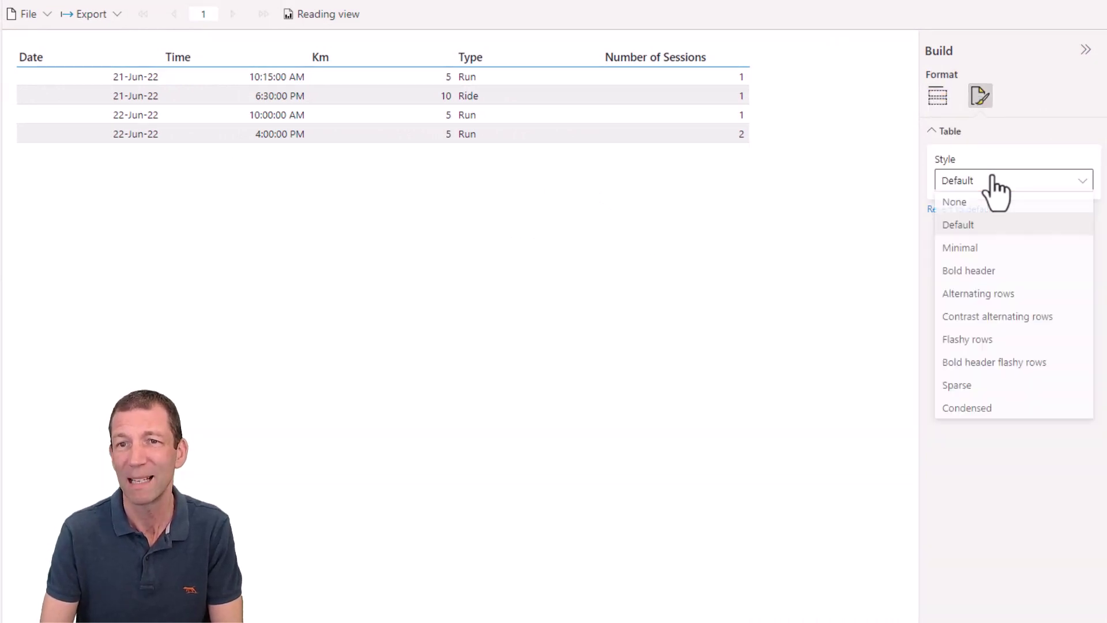
{"action": "left_click", "coordinate": [969, 250]}
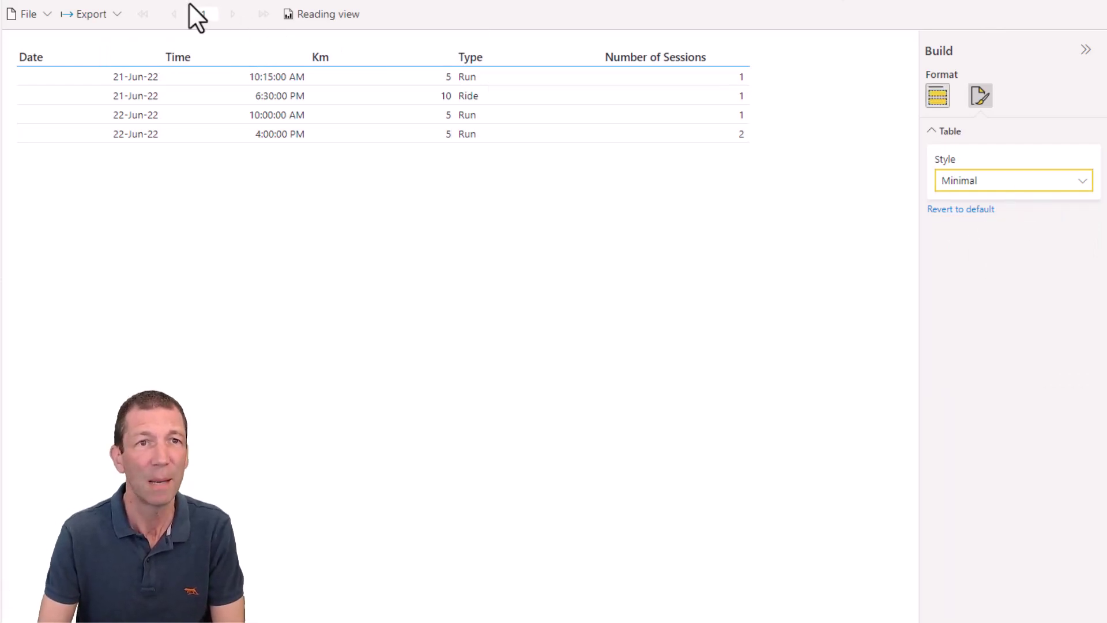
{"action": "left_click", "coordinate": [108, 14]}
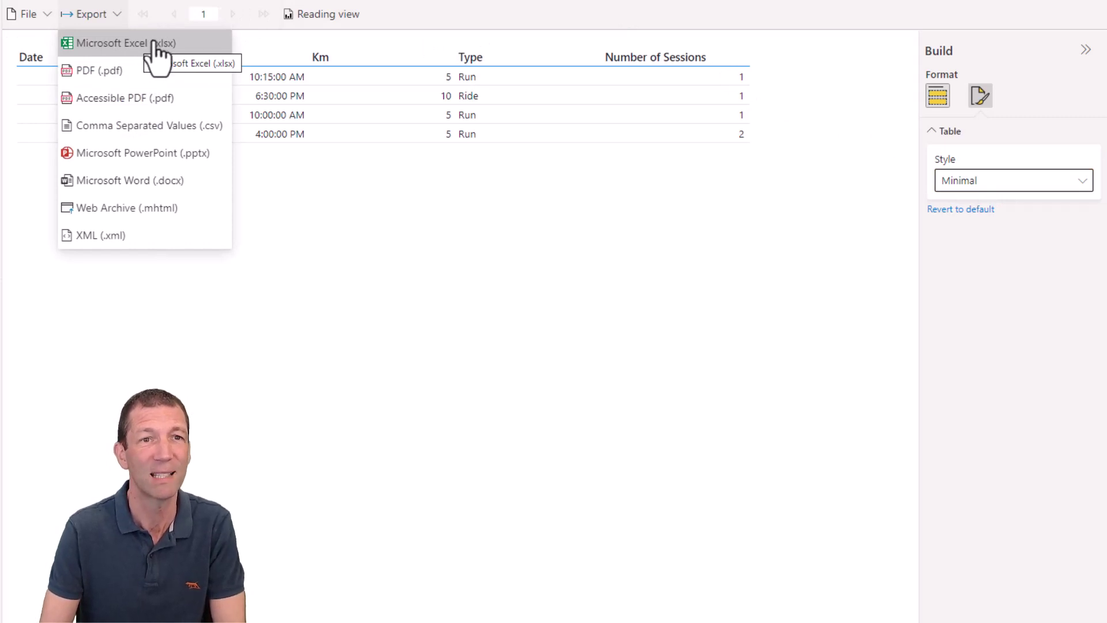
Export the table as Microsoft Excel (.xlsx) and open New Report.xlsx in Excel
{"action": "left_click", "coordinate": [154, 45]}
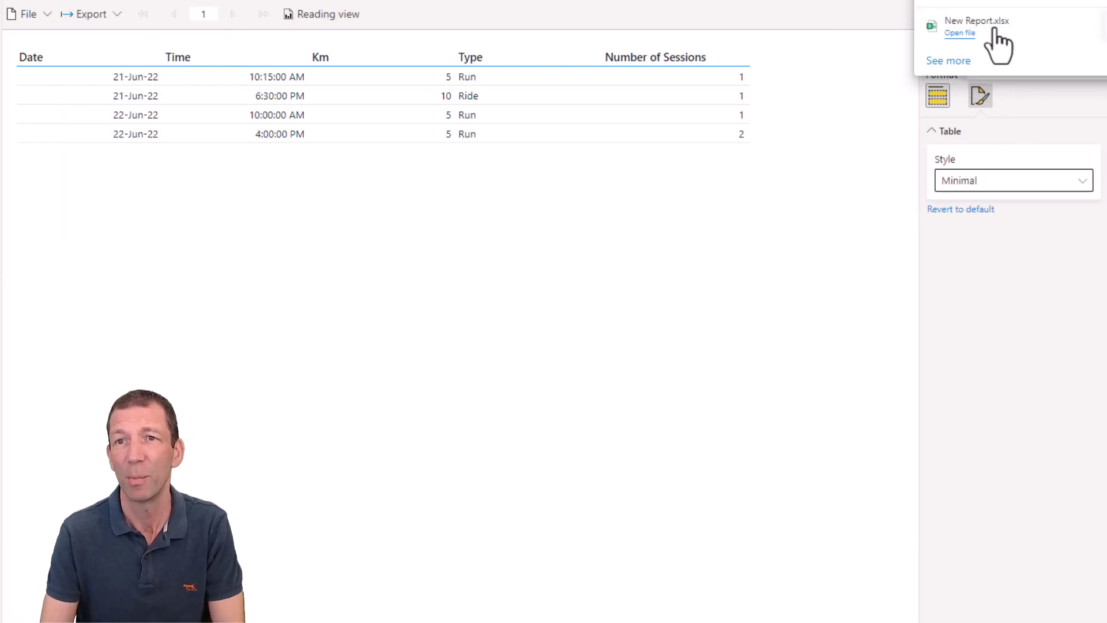
{"action": "left_click", "coordinate": [970, 33]}
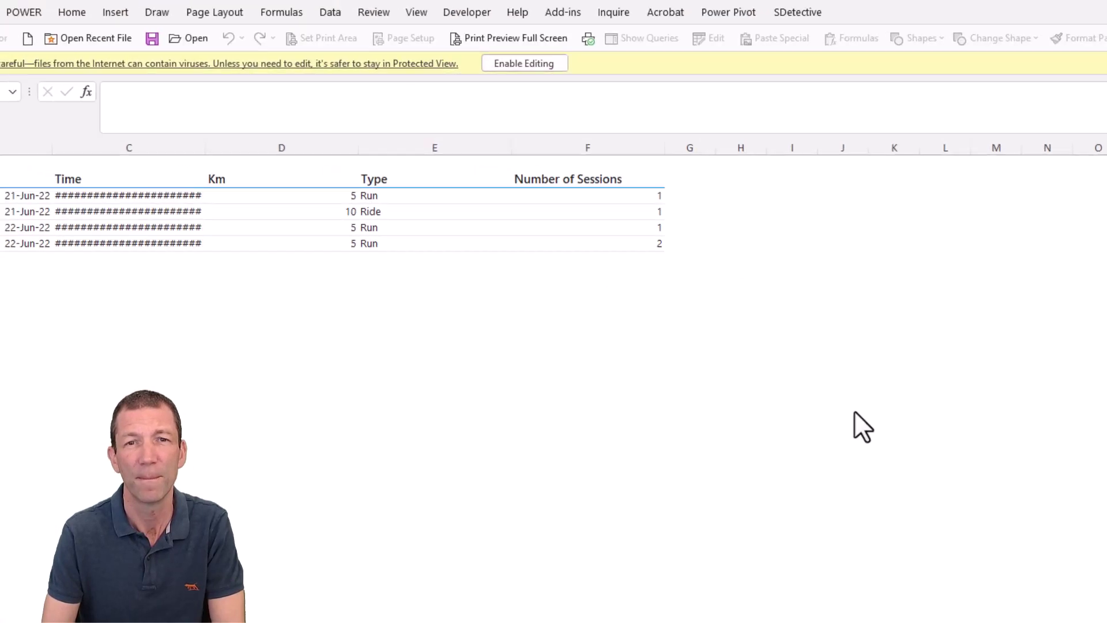
Enable editing on the workbook and inspect a Time cell's negative underlying value
{"action": "left_click_drag", "start_coordinate": [409, 182], "coordinate": [532, 179]}
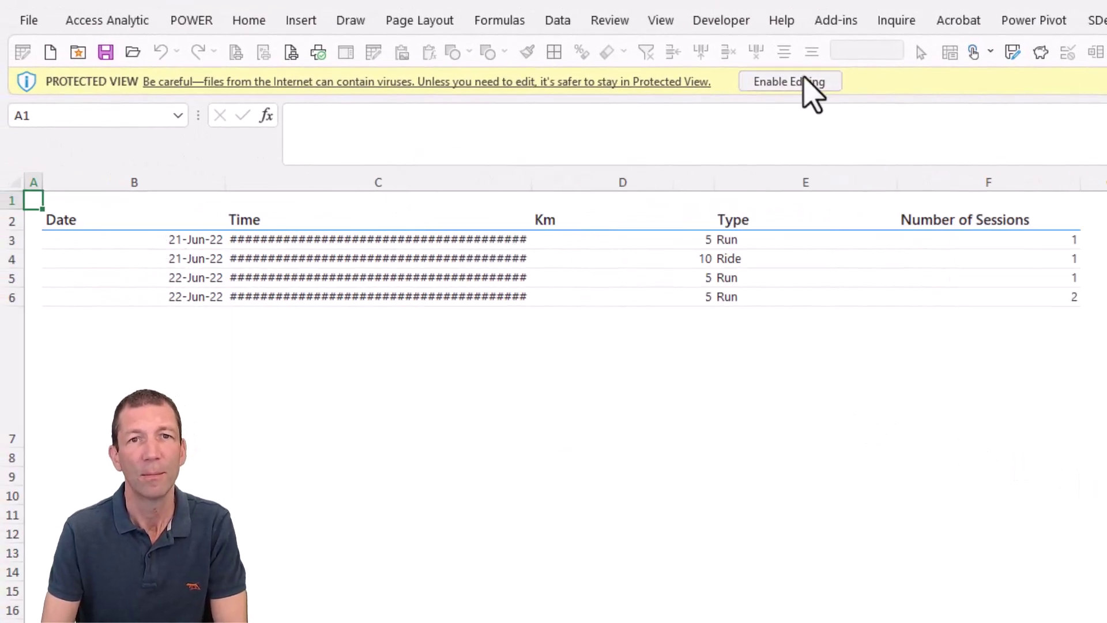
{"action": "left_click", "coordinate": [808, 91]}
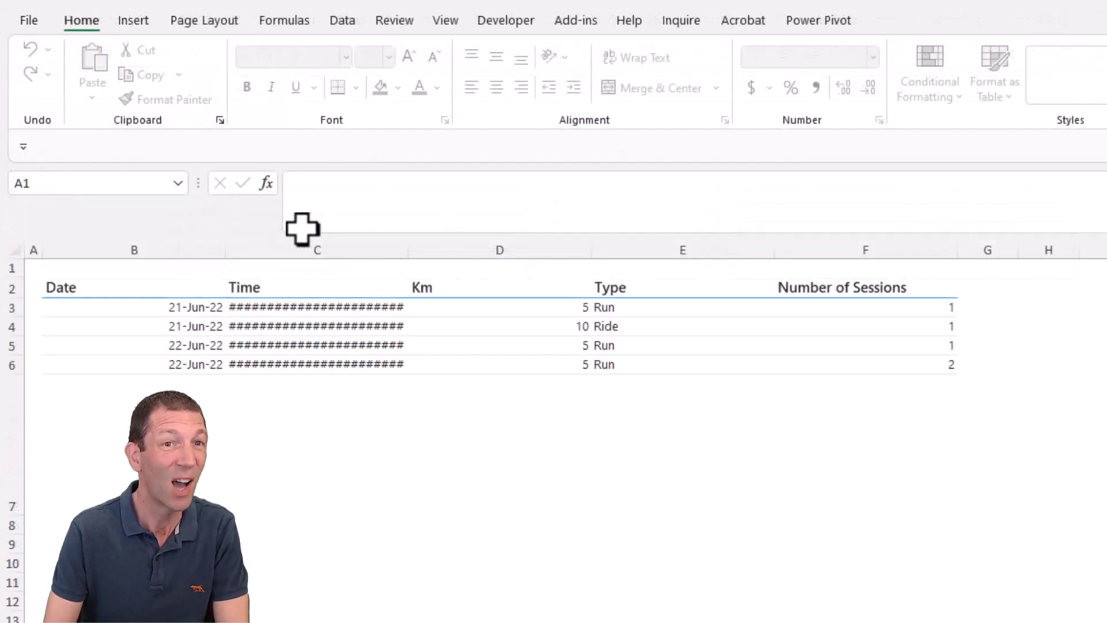
{"action": "left_click", "coordinate": [328, 322]}
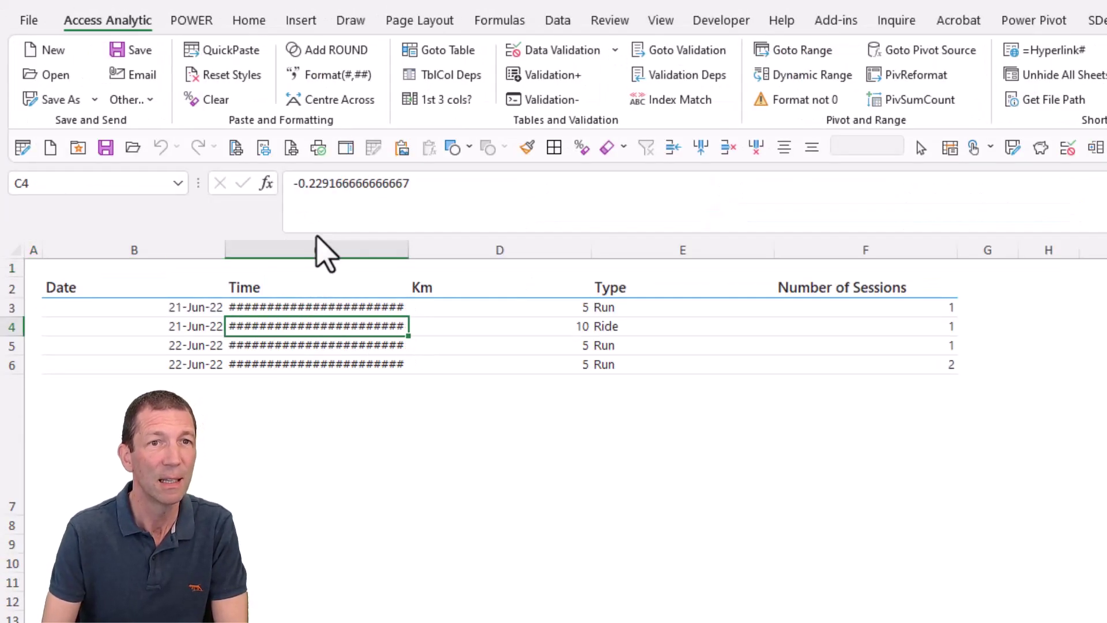
Select the Time C3:C6, Date B3:B6, Number of Sessions F3:F5 and Km D3:D6 ranges to check them
{"action": "left_click_drag", "start_coordinate": [316, 311], "coordinate": [306, 363]}
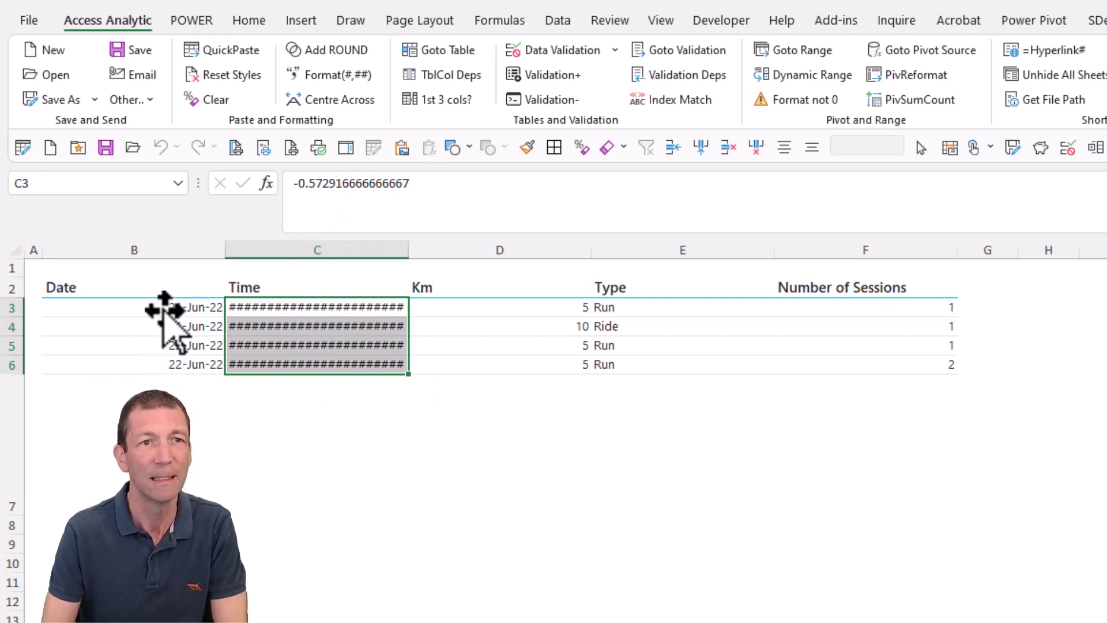
{"action": "left_click_drag", "start_coordinate": [163, 309], "coordinate": [170, 364]}
{"action": "left_click_drag", "start_coordinate": [507, 304], "coordinate": [527, 373]}
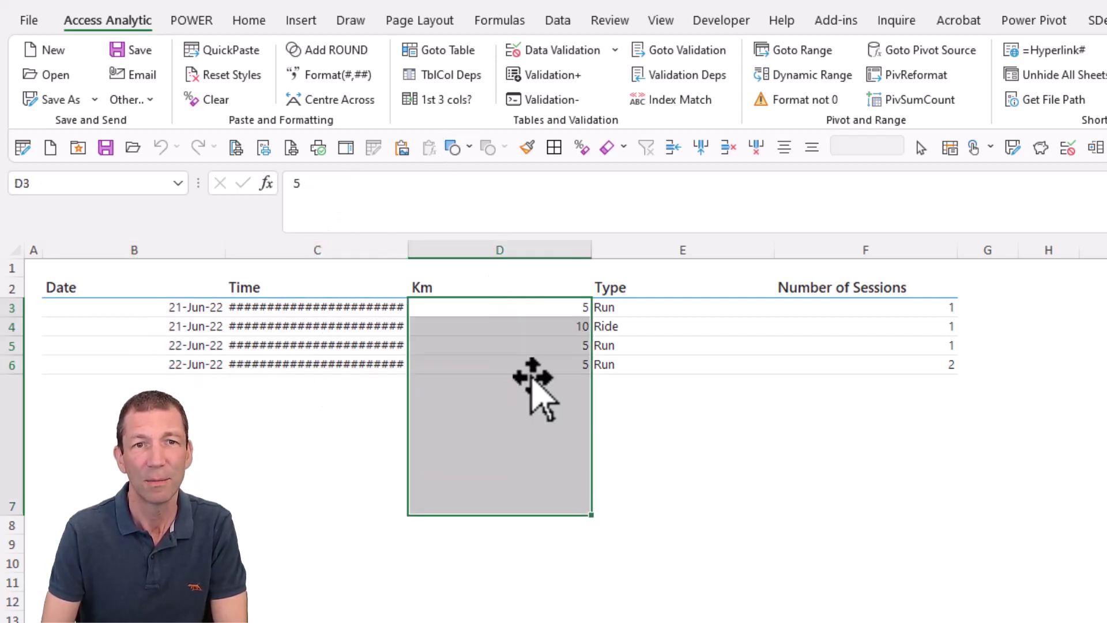
{"action": "left_click_drag", "start_coordinate": [870, 311], "coordinate": [881, 354]}
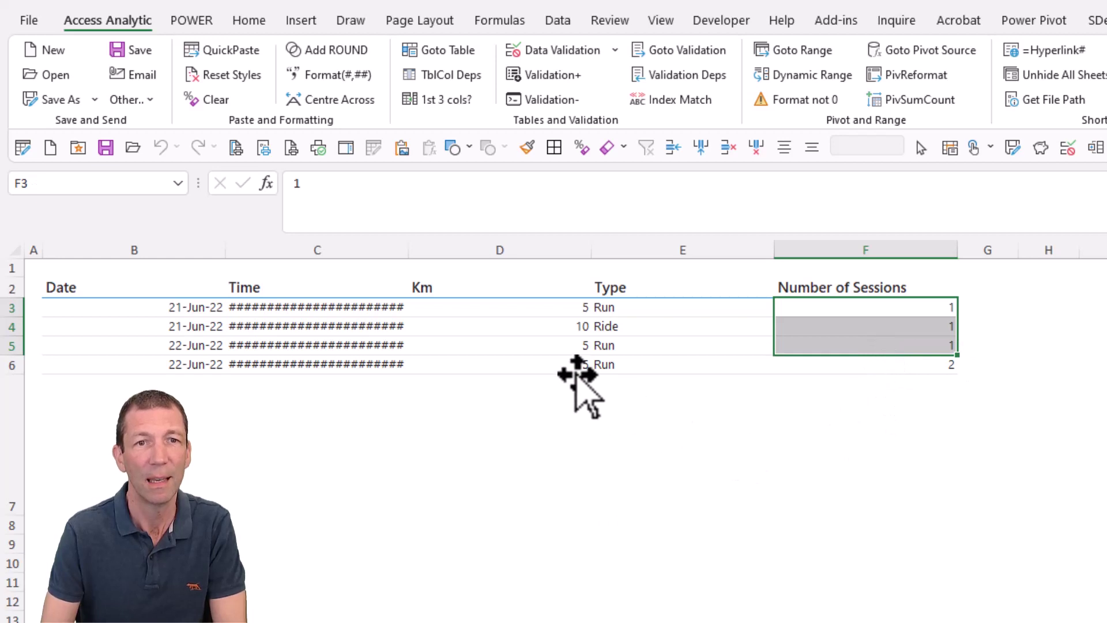
{"action": "left_click", "coordinate": [573, 365]}
{"action": "left_click_drag", "start_coordinate": [572, 365], "coordinate": [571, 317]}
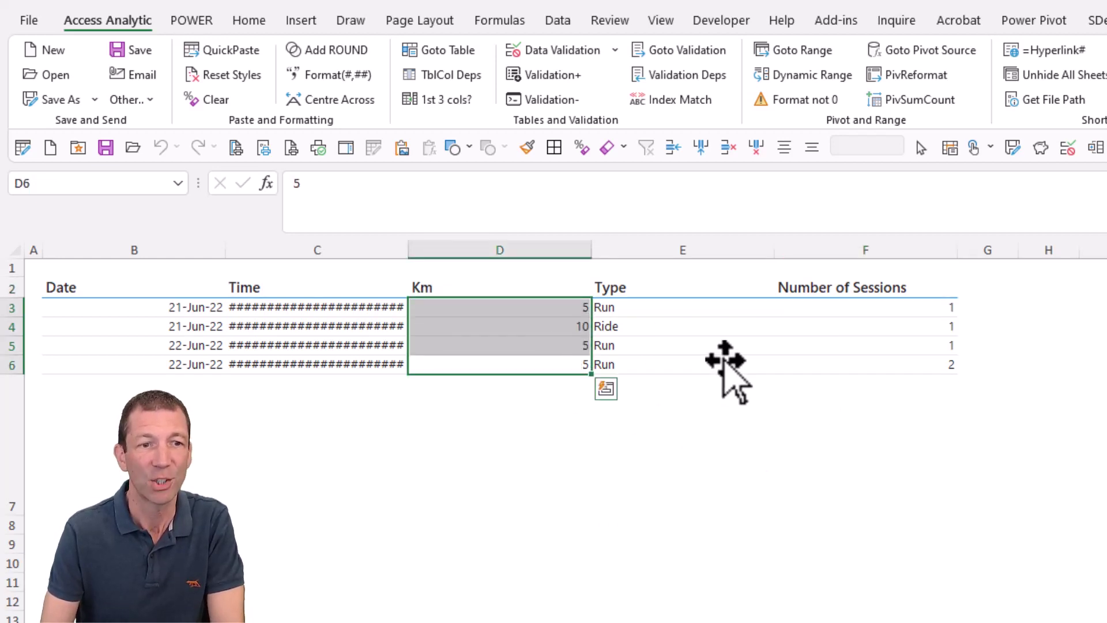